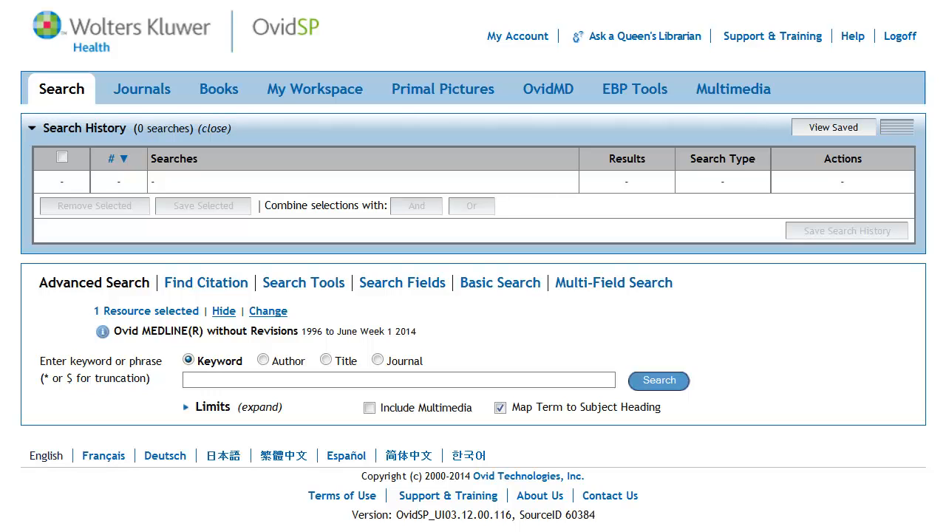
Map the keyword "arthritis" to subject headings and view the scope note for the Arthritis heading.
left_click(260, 380)
type("arthritis")
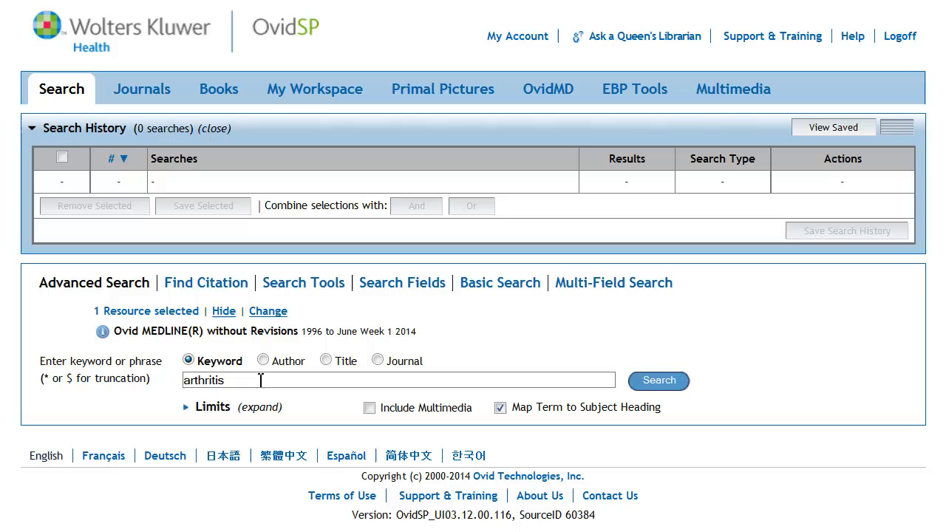
key("Return")
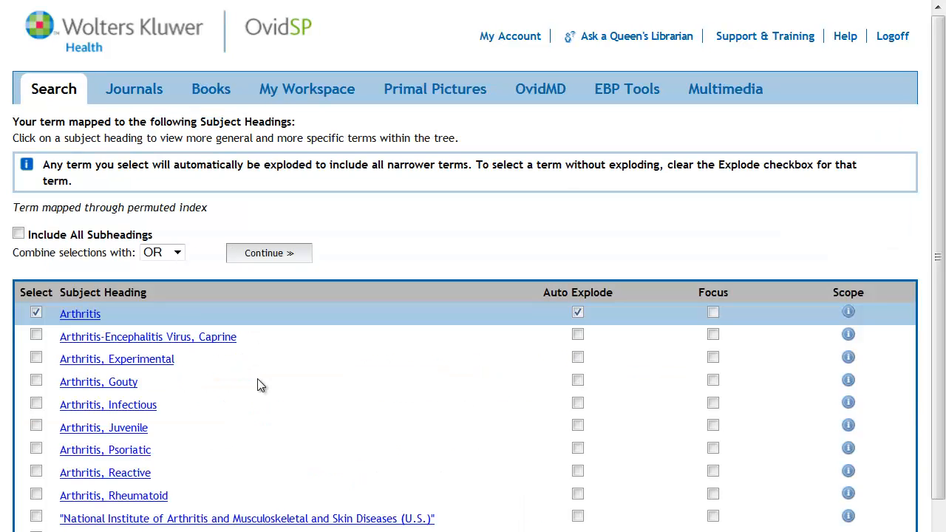
left_click(849, 314)
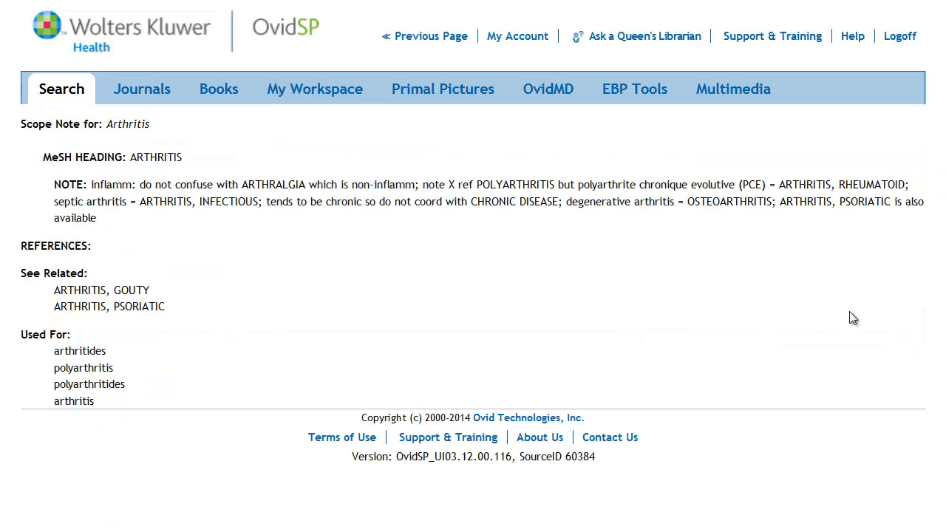
left_click(433, 37)
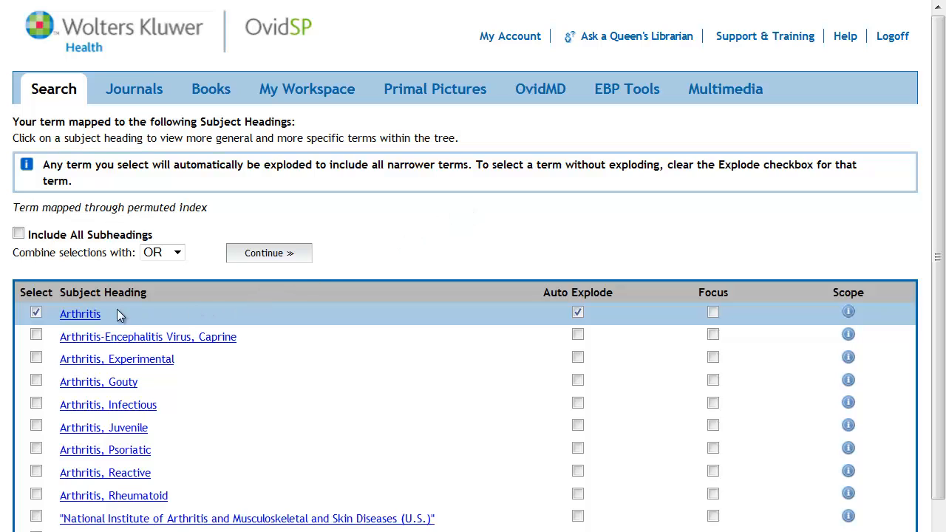
Open the tree for the Arthritis subject heading and turn off Explode for that term.
left_click(96, 315)
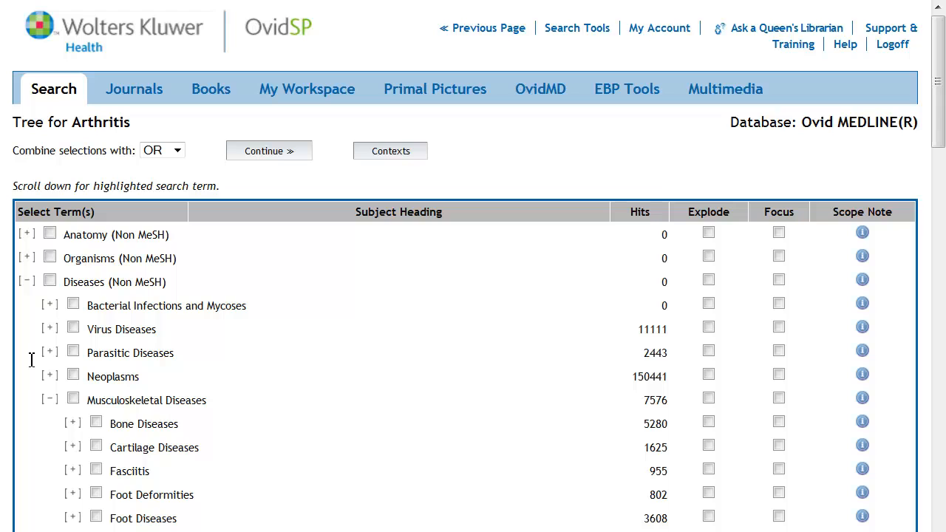
scroll(31, 361, "down", 7)
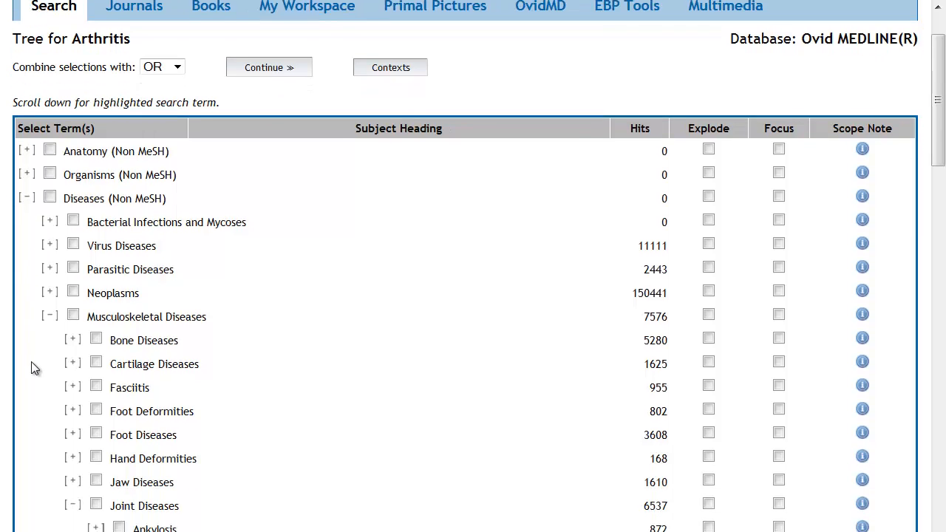
scroll(32, 364, "down", 1)
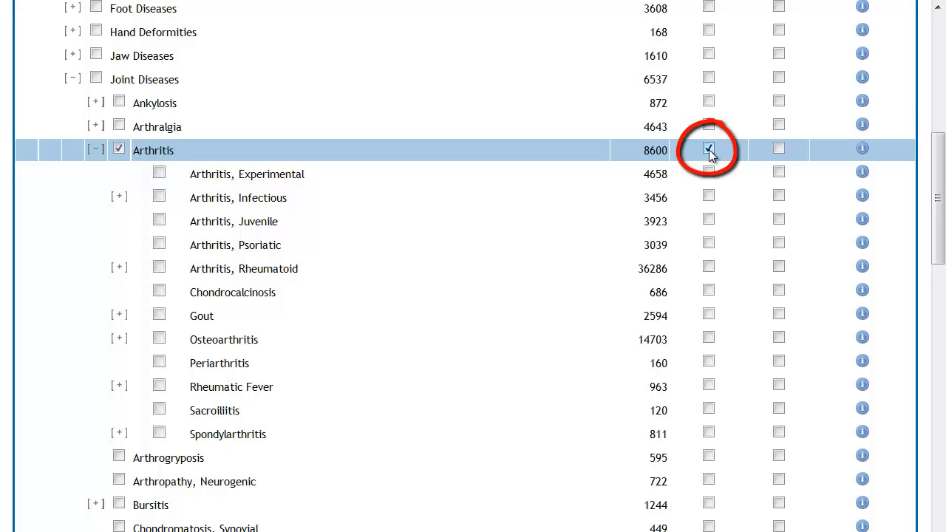
left_click(709, 149)
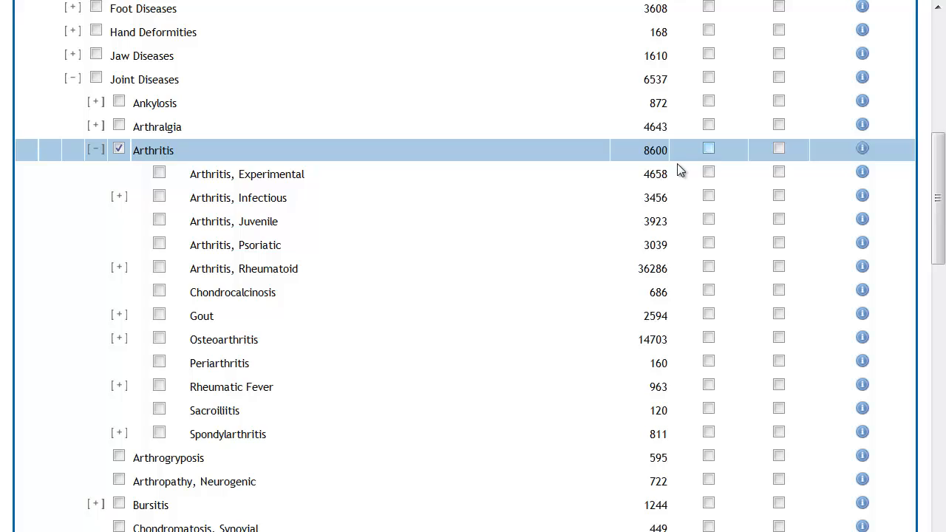
Run the unexploded Arthritis heading search without choosing any subheadings.
scroll(550, 249, "up", 1)
scroll(549, 250, "up", 7)
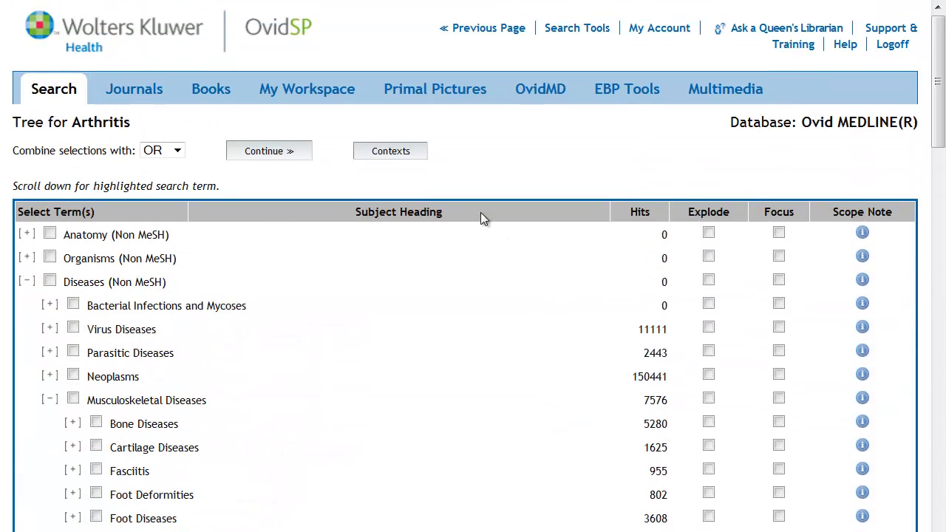
left_click(267, 150)
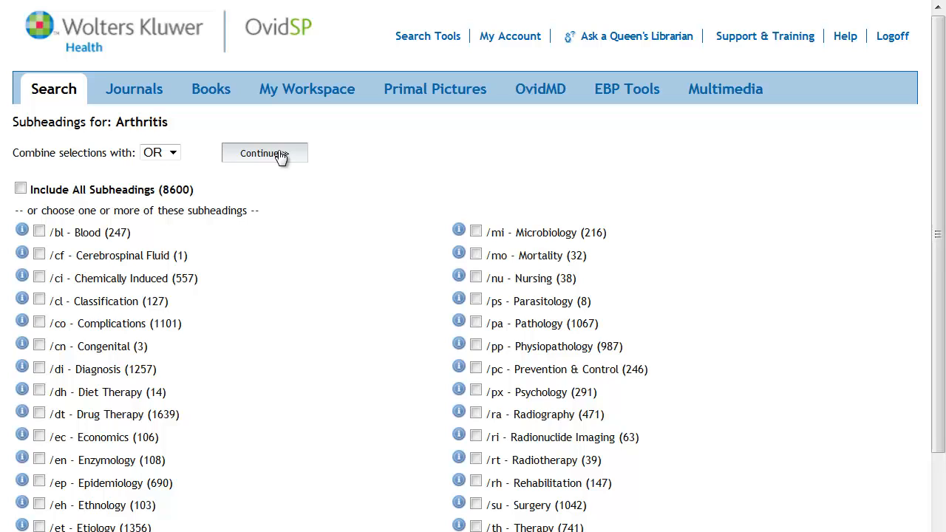
left_click(280, 155)
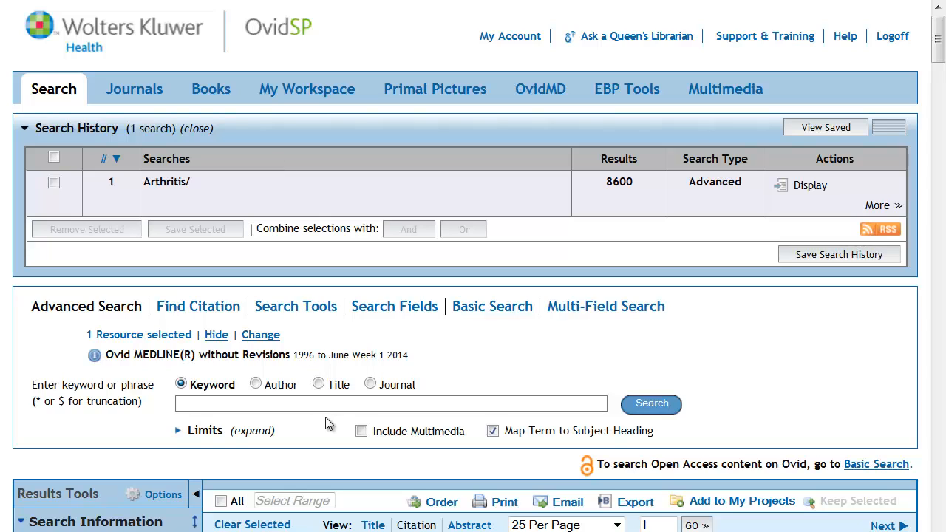
Map the keyword "thermotherapy" to subject headings and check for that term in the Hyperthermia, Induced scope note.
type("thermotherapy")
key("Return")
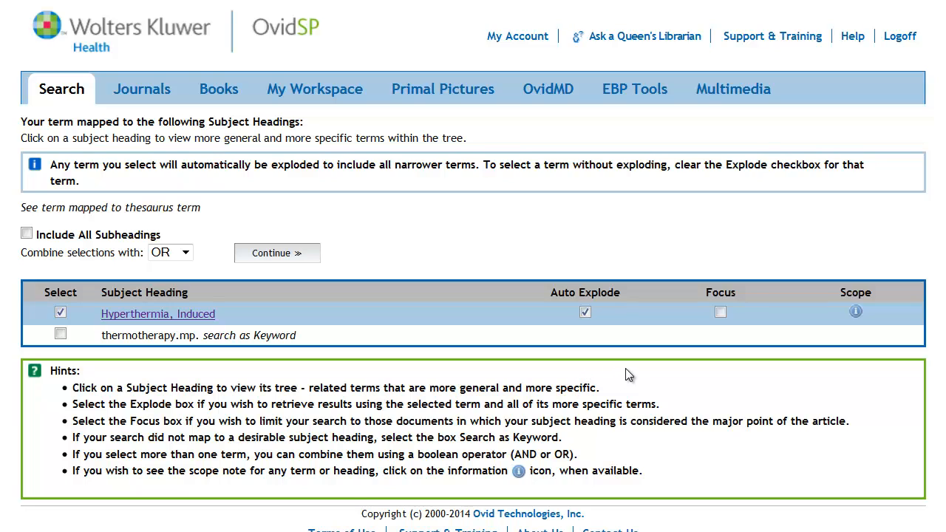
left_click(857, 314)
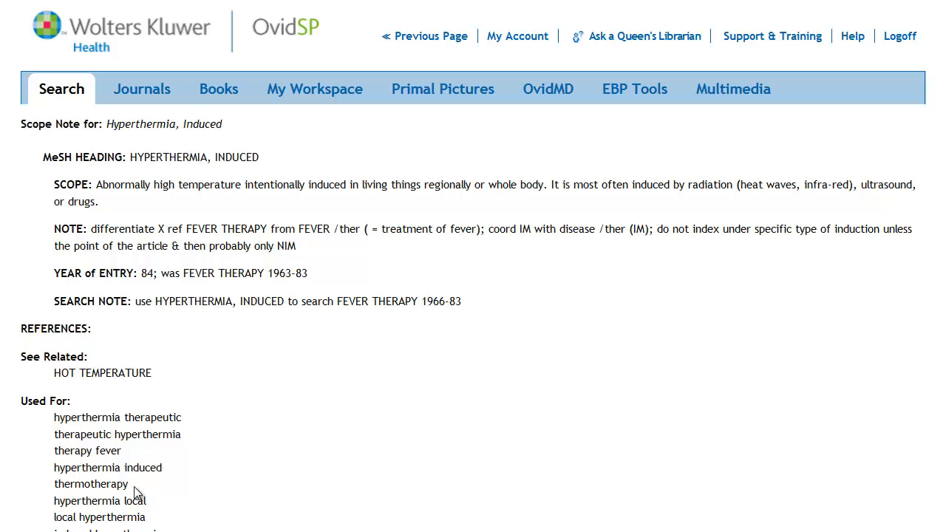
left_click_drag(135, 487, 50, 488)
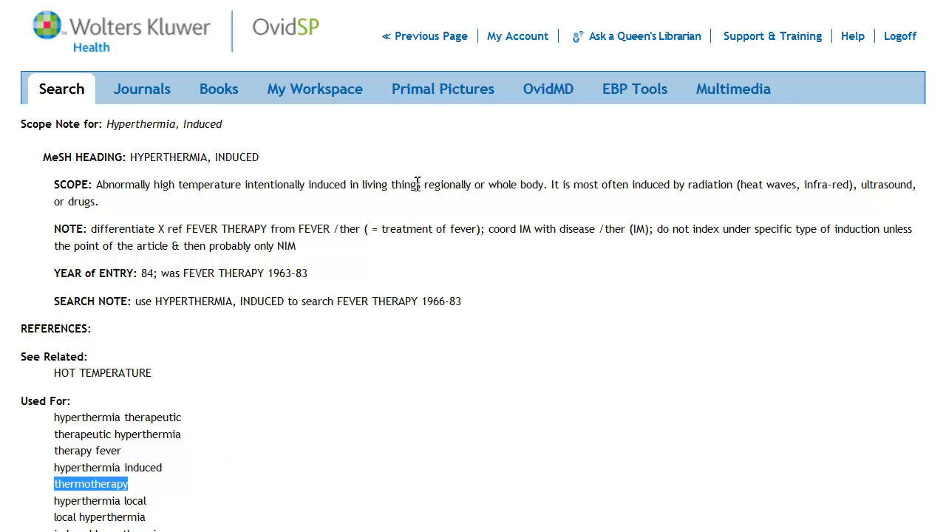
left_click(431, 37)
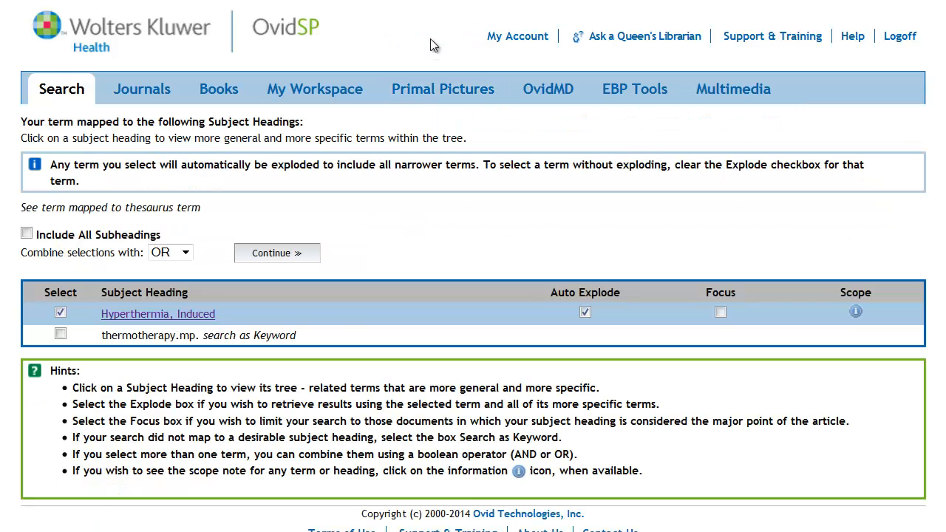
Review the tree for Hyperthermia, Induced and run that heading's search without Explode or any subheadings.
left_click(206, 316)
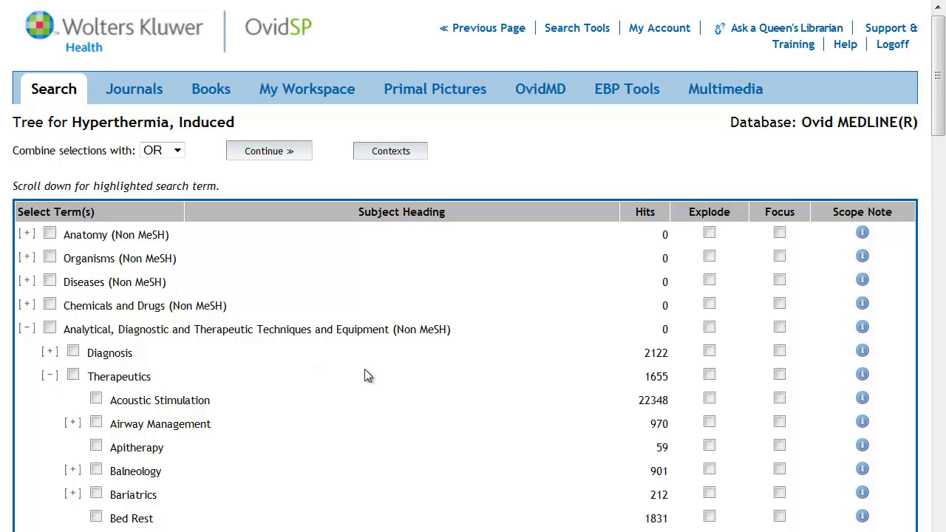
scroll(365, 371, "down", 5)
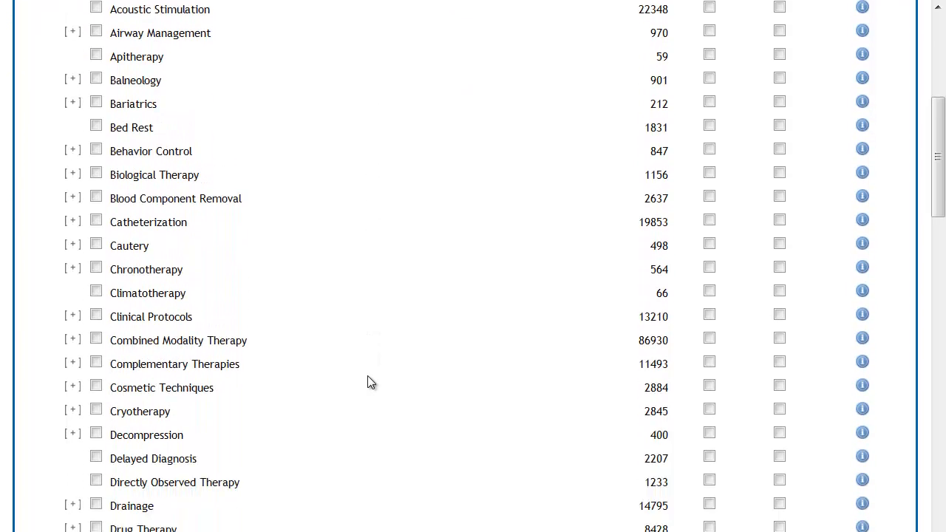
scroll(367, 381, "down", 4)
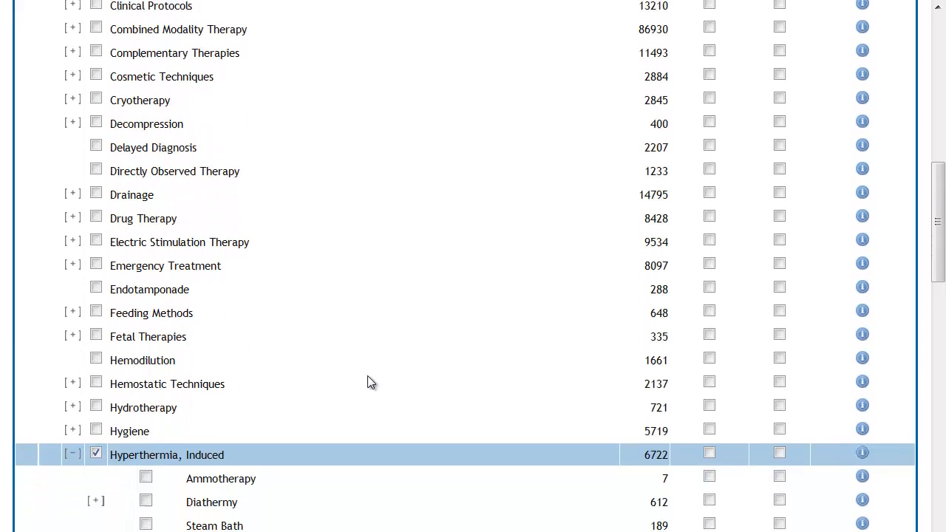
scroll(368, 375, "down", 4)
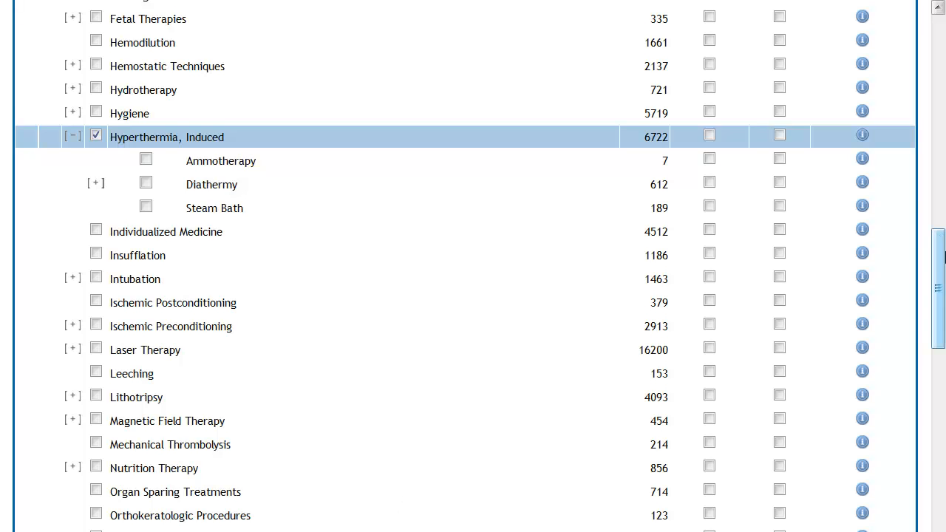
left_click_drag(938, 239, 943, 10)
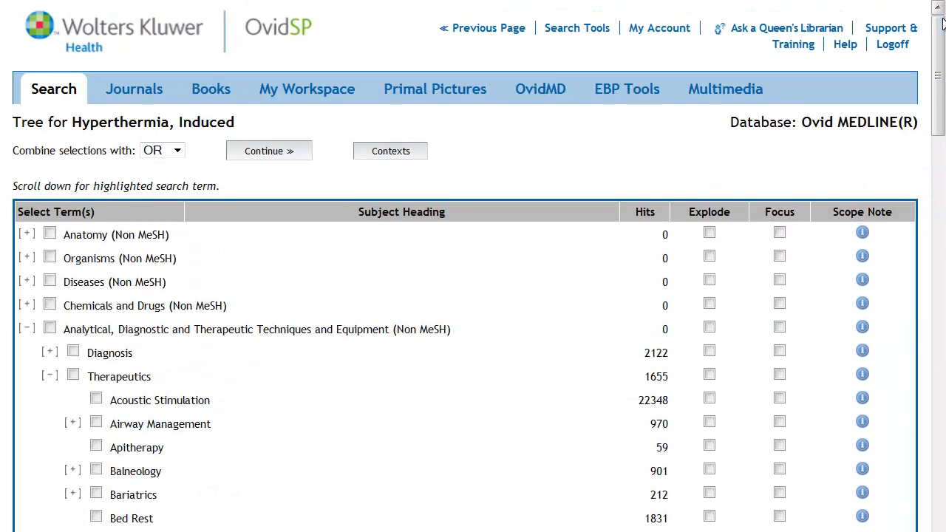
left_click(304, 153)
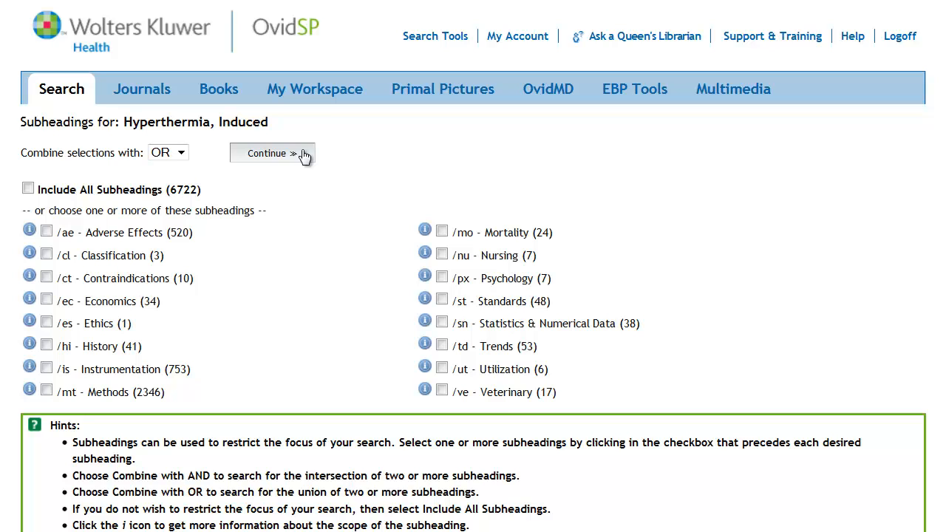
left_click(304, 153)
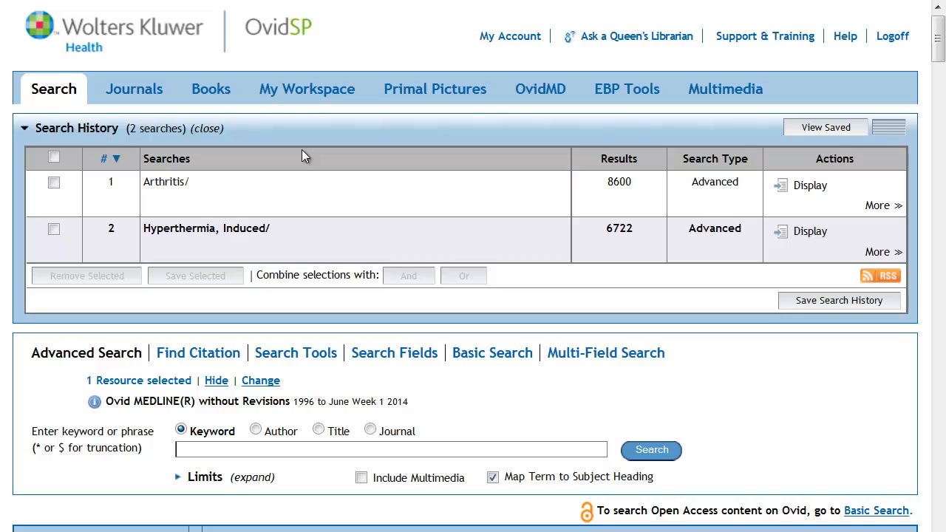
Combine the Arthritis and Hyperthermia, Induced searches in the search history with AND.
left_click(53, 158)
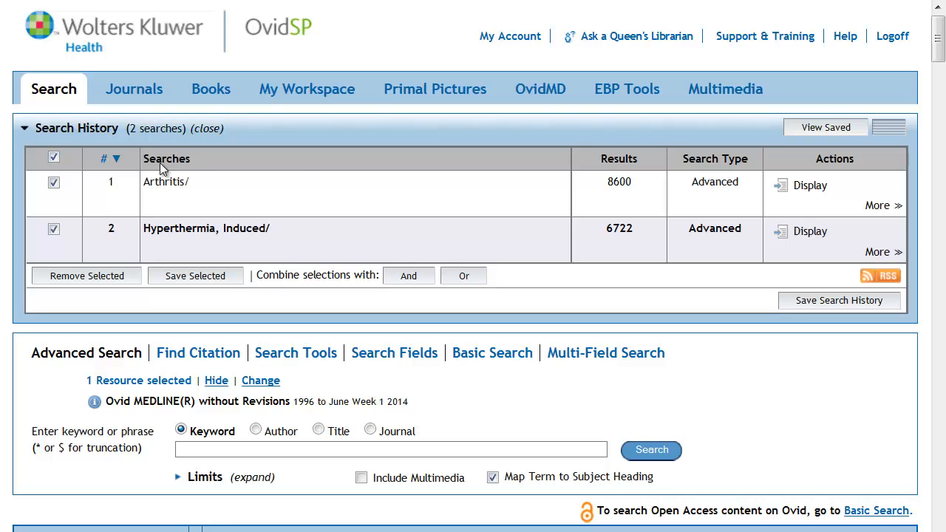
left_click(416, 275)
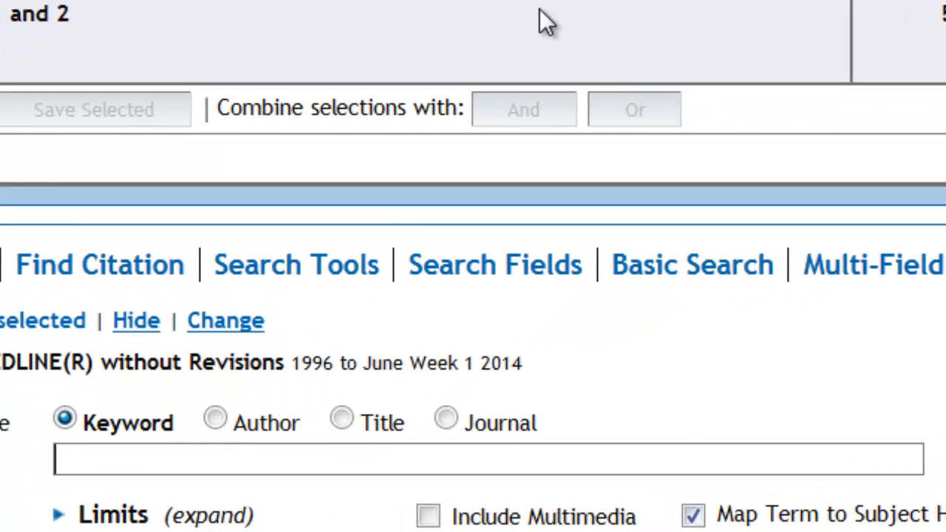
Run an exploded subject heading search with the command "exp arthritis/".
type("e")
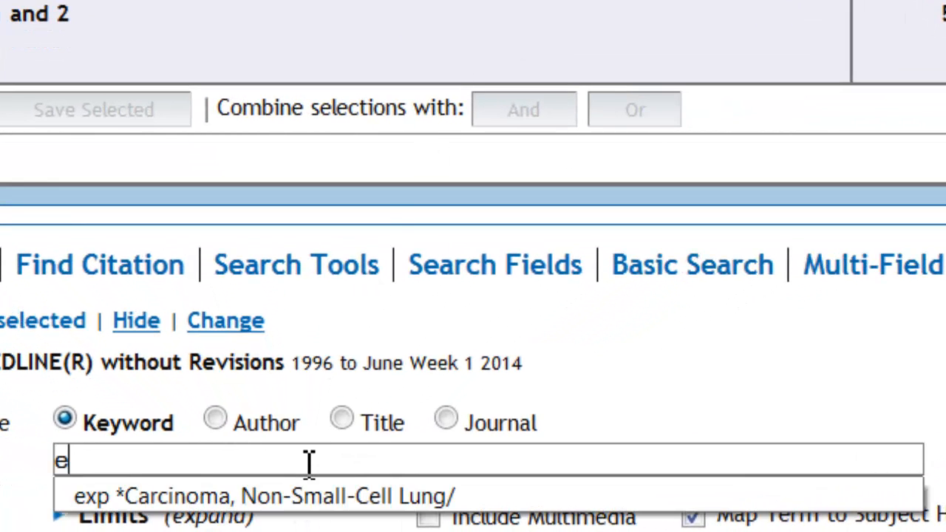
type("xp")
type("arthritis")
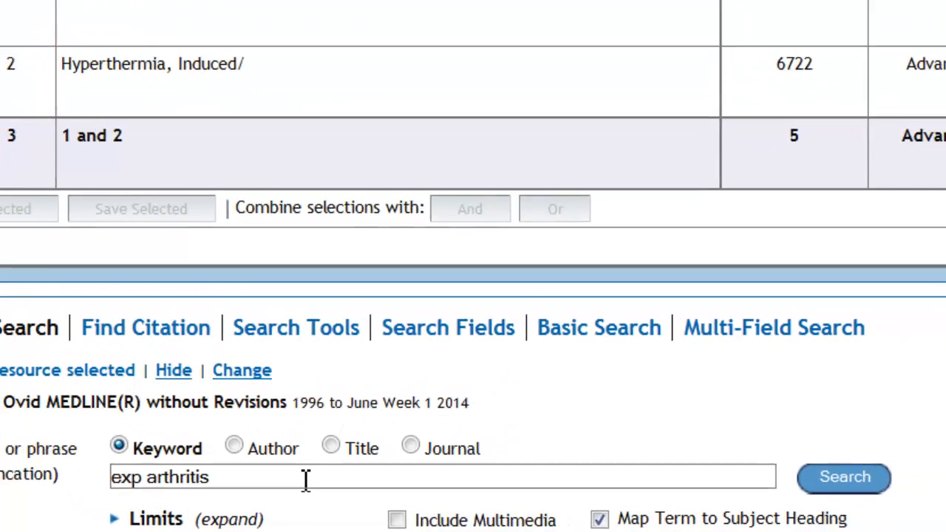
type("/")
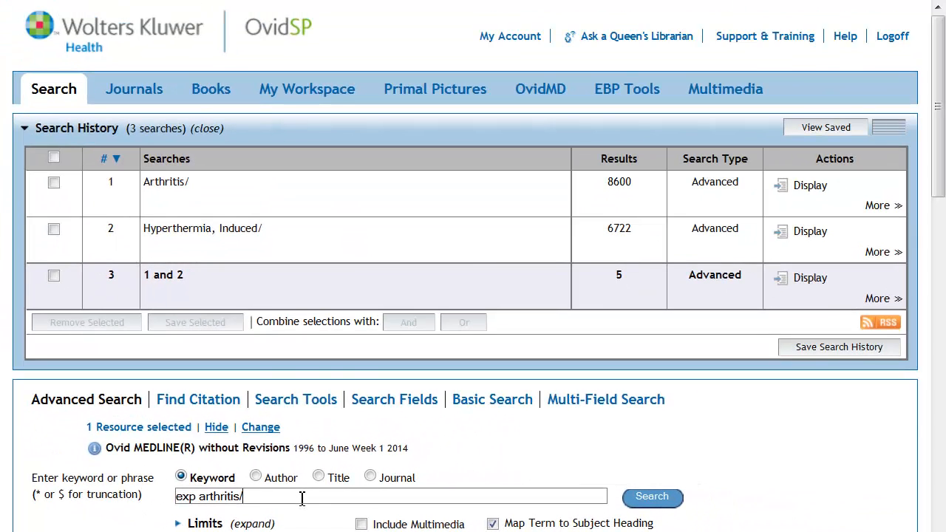
key("Return")
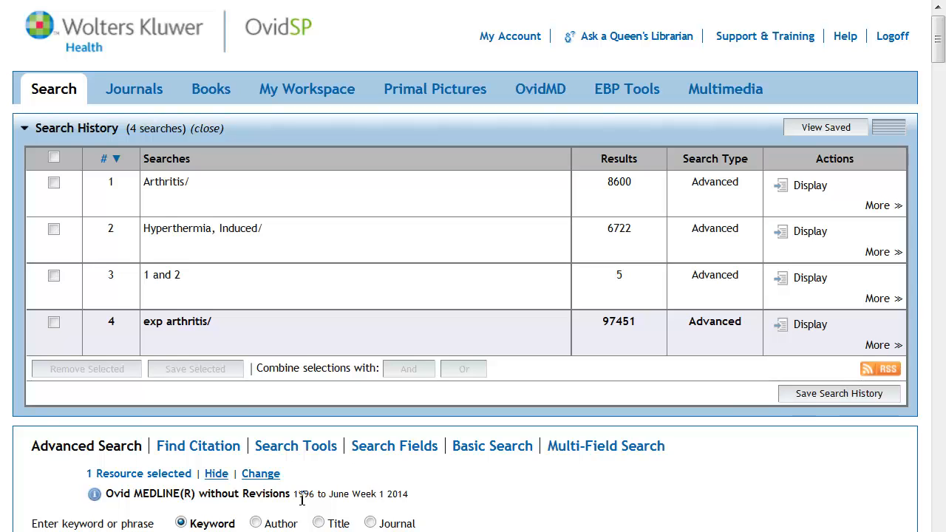
Combine the exp arthritis/ search with the Hyperthermia, Induced search using AND.
left_click(54, 323)
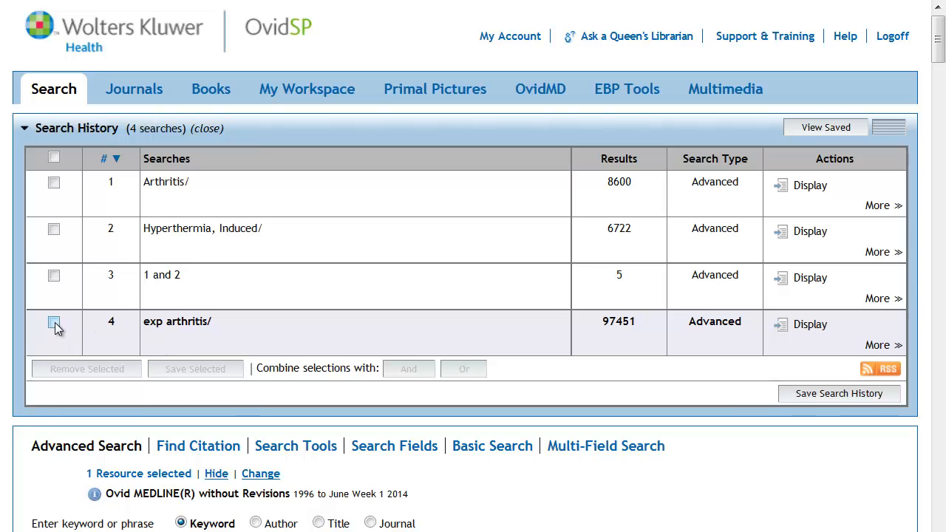
left_click(54, 229)
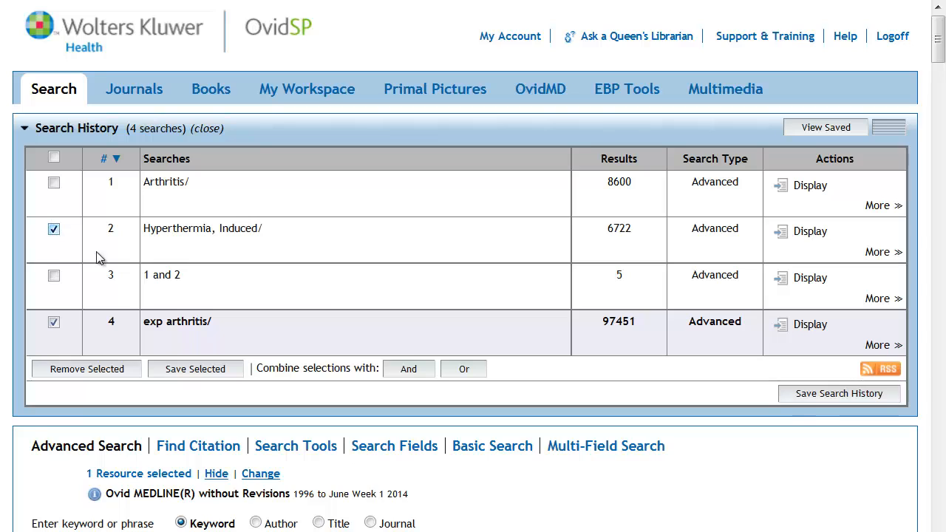
left_click(409, 370)
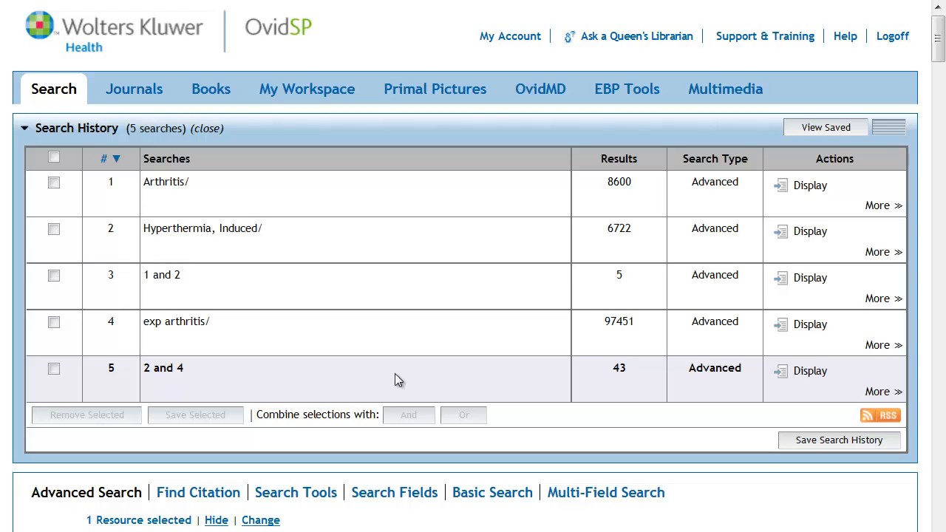
Search for "edema", review the Edema heading's tree, and run that heading without Explode or any subheadings.
scroll(400, 383, "down", 2)
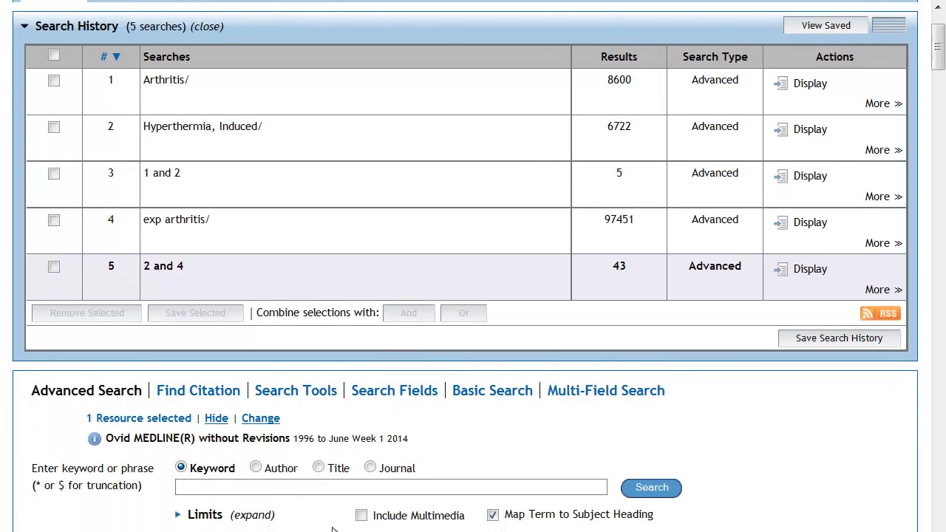
type("edema")
key("Return")
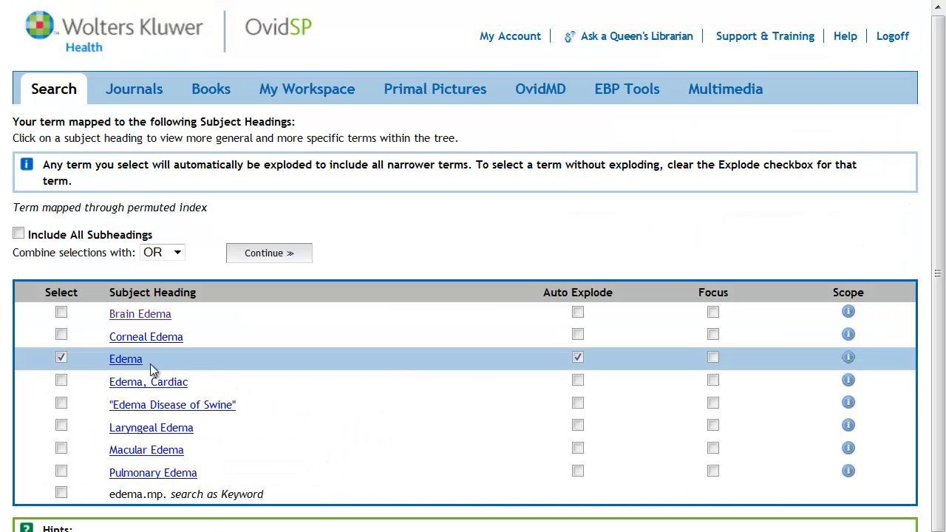
left_click(123, 361)
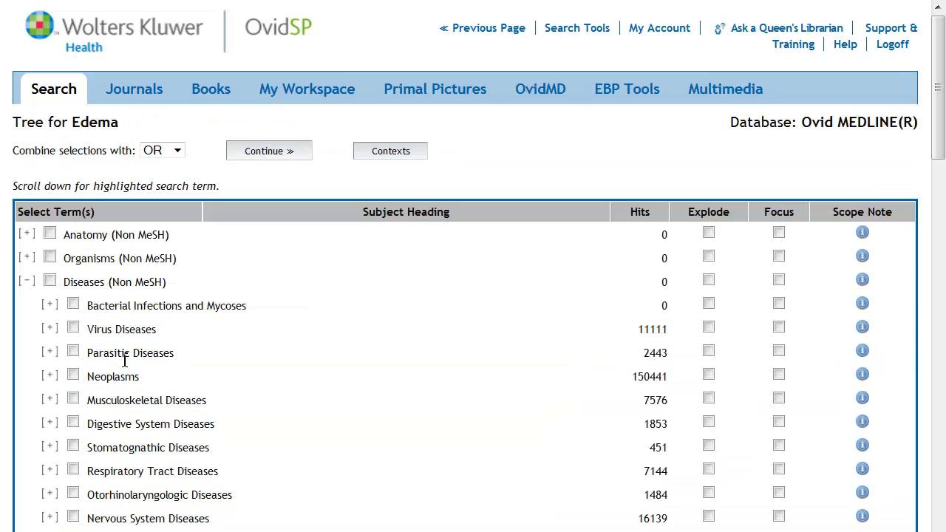
scroll(141, 364, "down", 5)
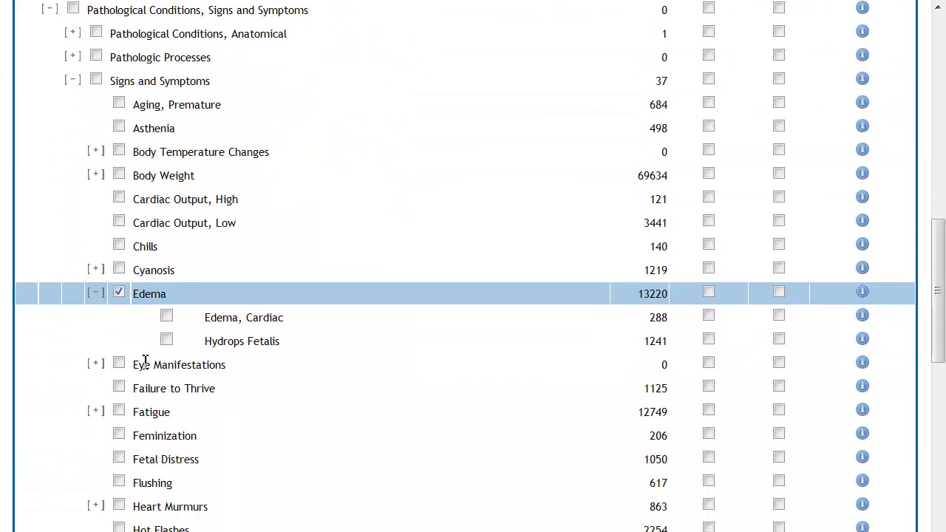
scroll(432, 369, "up", 10)
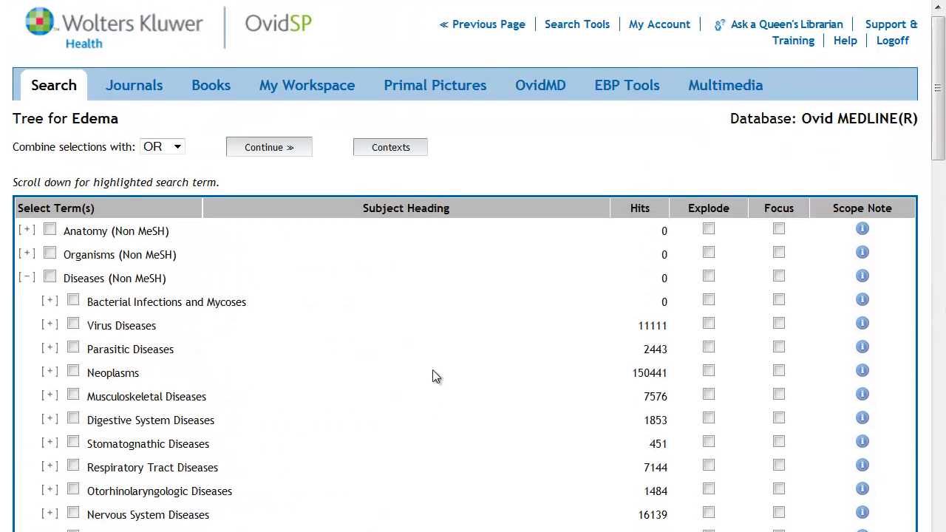
left_click(288, 153)
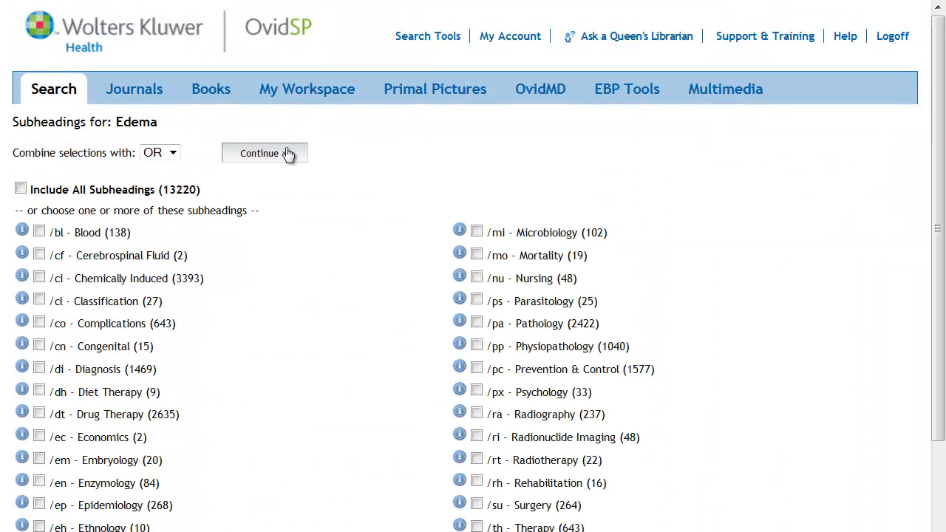
left_click(288, 153)
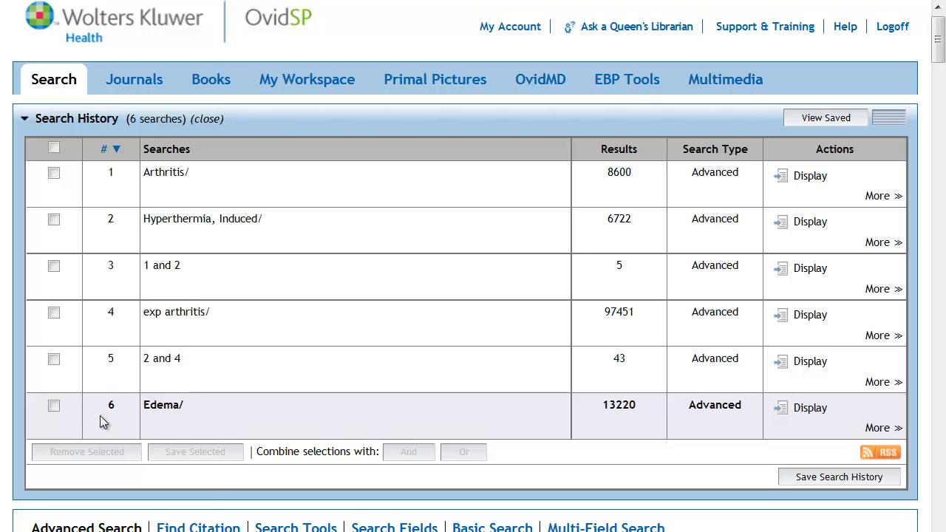
Combine the exp arthritis/ and Edema/ searches in the search history with OR.
left_click(53, 406)
left_click(53, 314)
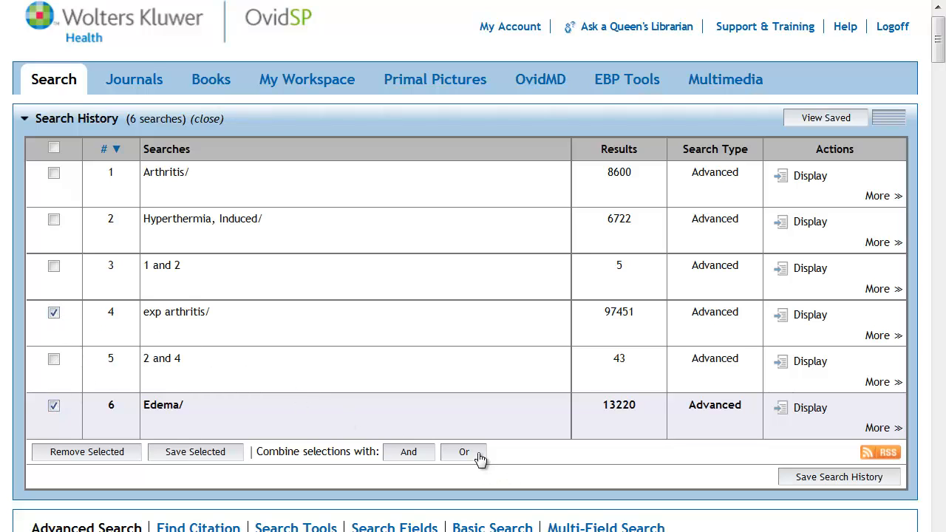
left_click(479, 456)
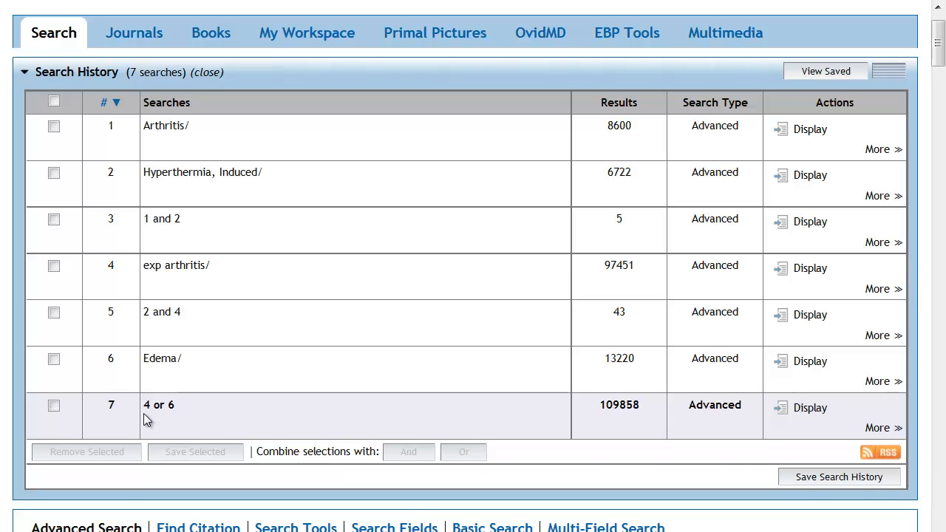
Combine the "4 or 6" search with the Hyperthermia, Induced/ search using AND.
left_click(53, 406)
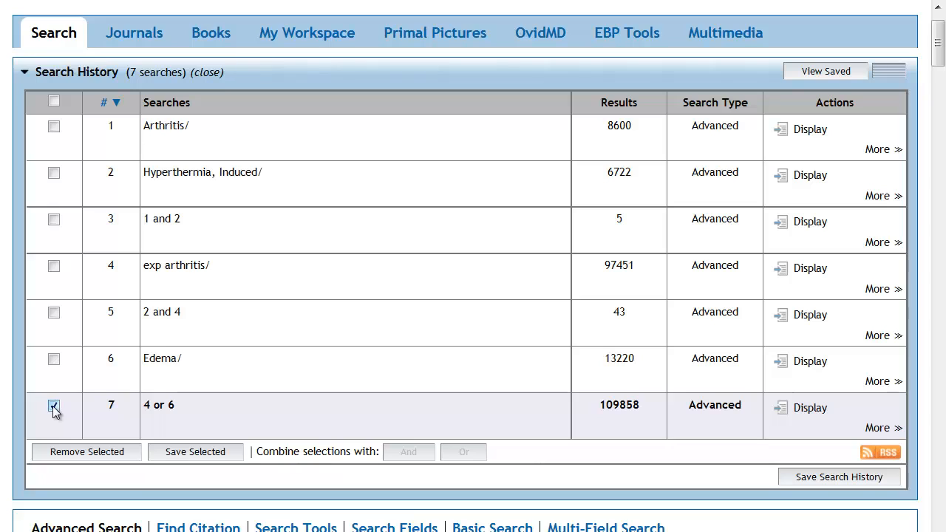
left_click(53, 175)
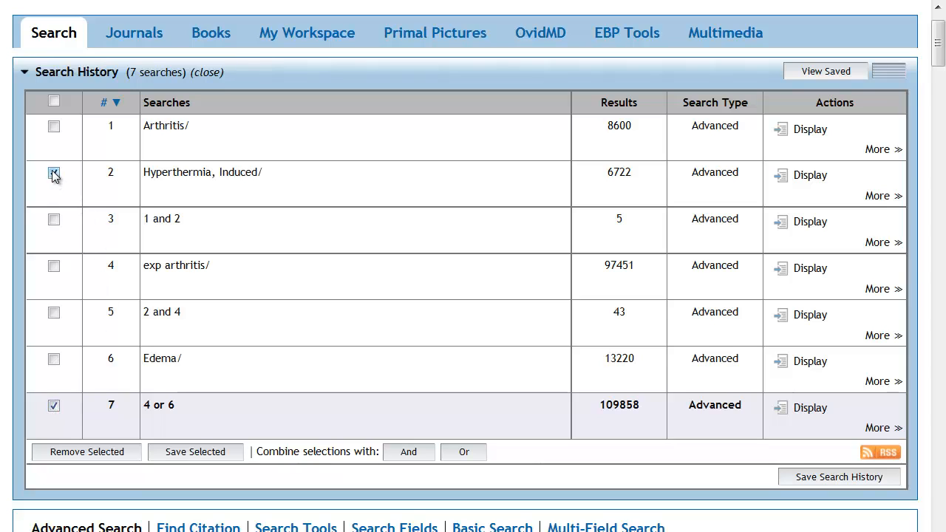
left_click(409, 451)
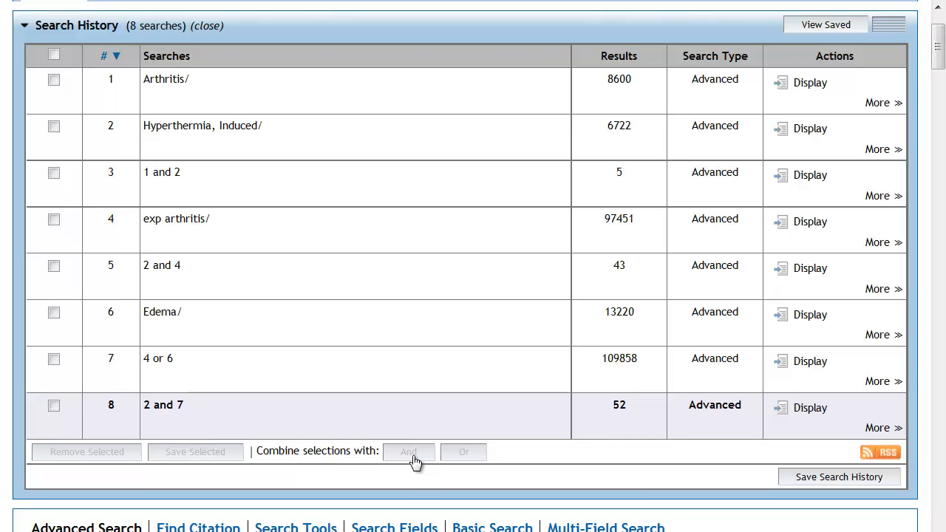
Combine the Edema/ search with the Hyperthermia, Induced/ search using AND.
left_click(54, 313)
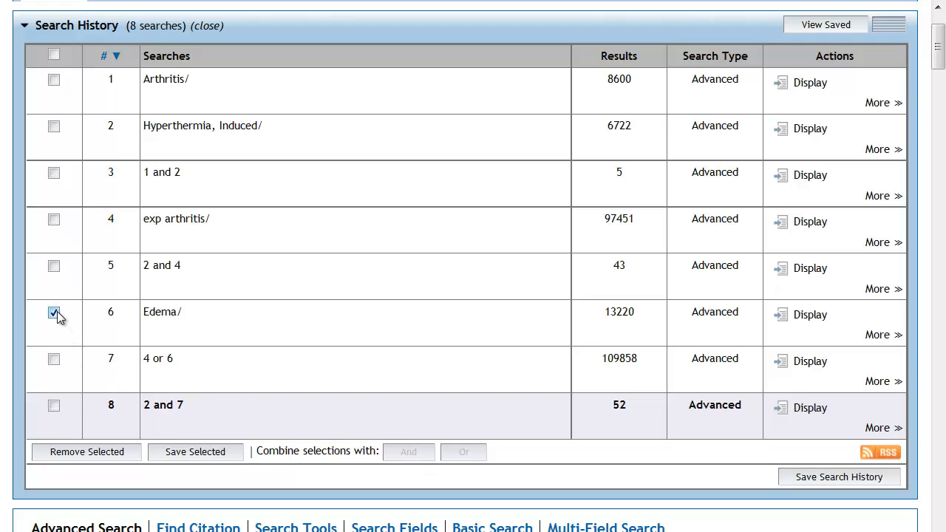
left_click(54, 126)
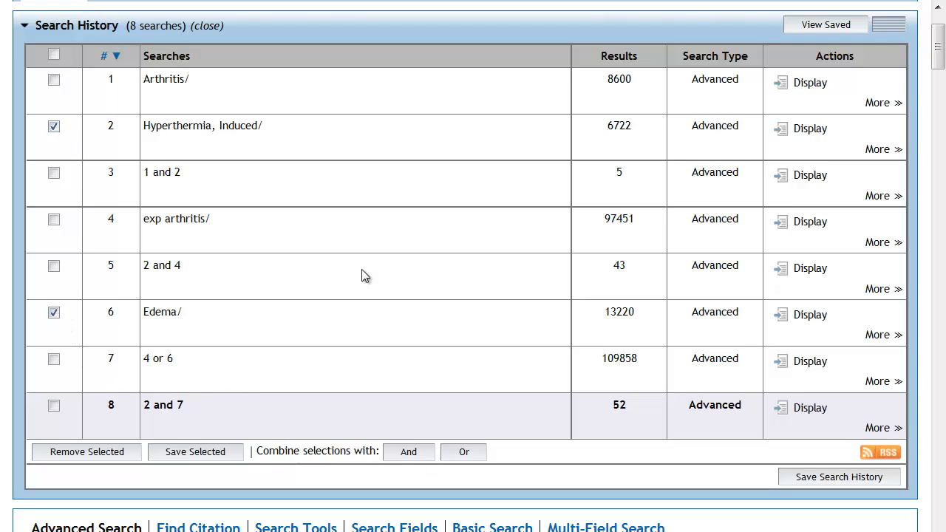
left_click(423, 460)
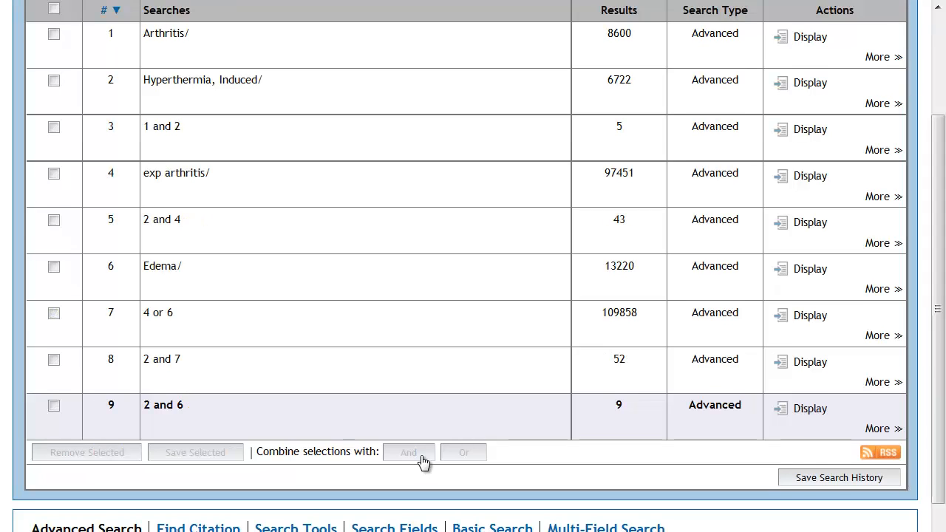